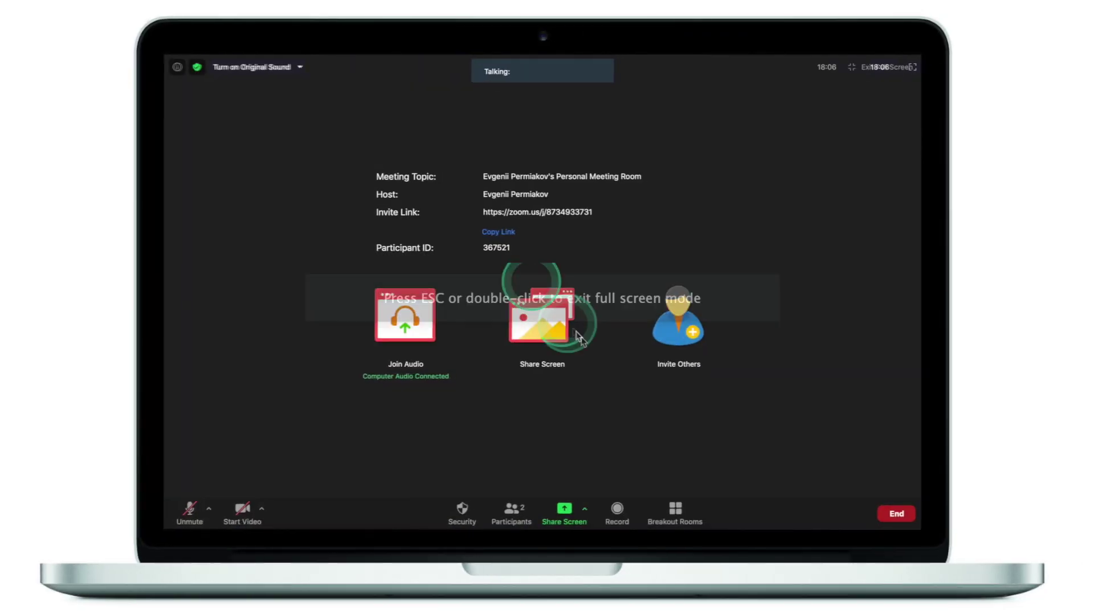
Step: Bring up the screen-sharing picker from the full-screen meeting
{"action": "left_click", "coordinate": [567, 517]}
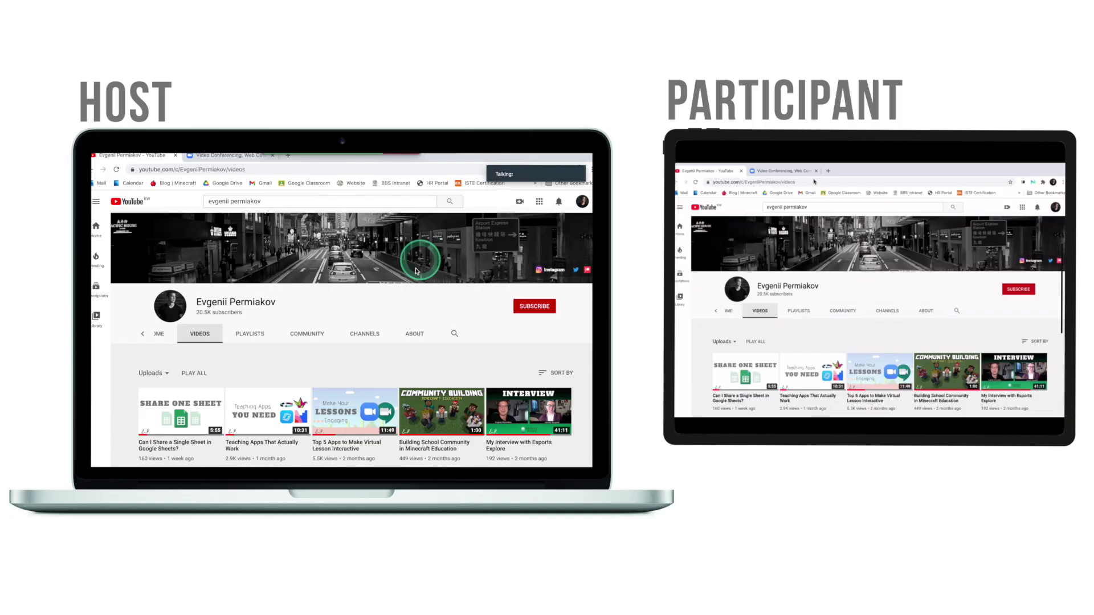
Step: Switch to the desktop holding the Safari presentation window
{"action": "key", "text": "ctrl+Right"}
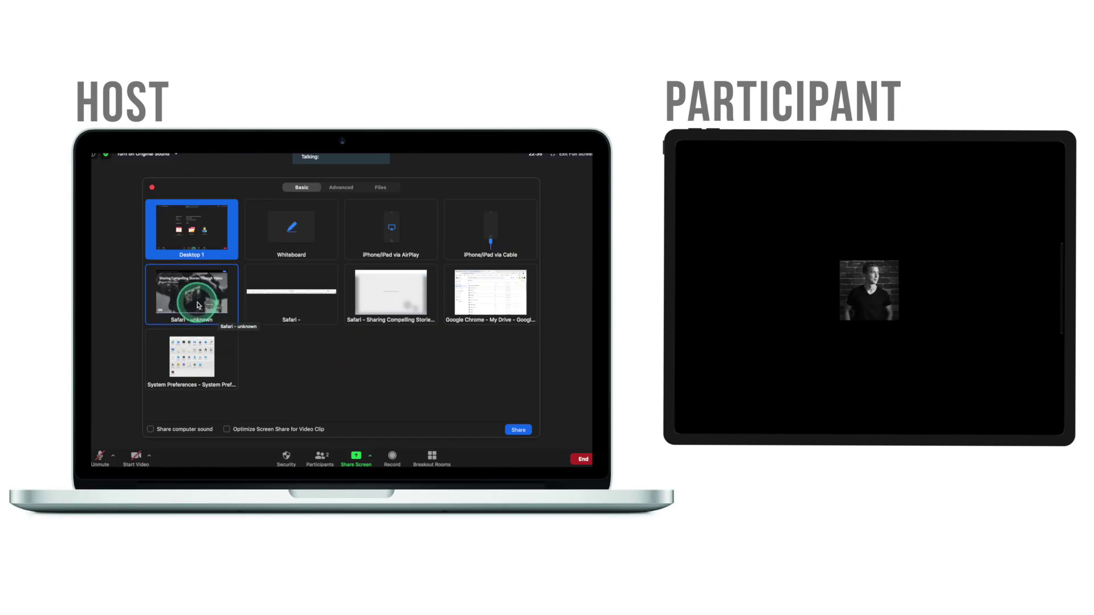
Step: Share only the Safari presentation window, then switch to Chrome to show it stays unshared
{"action": "left_click", "coordinate": [519, 430]}
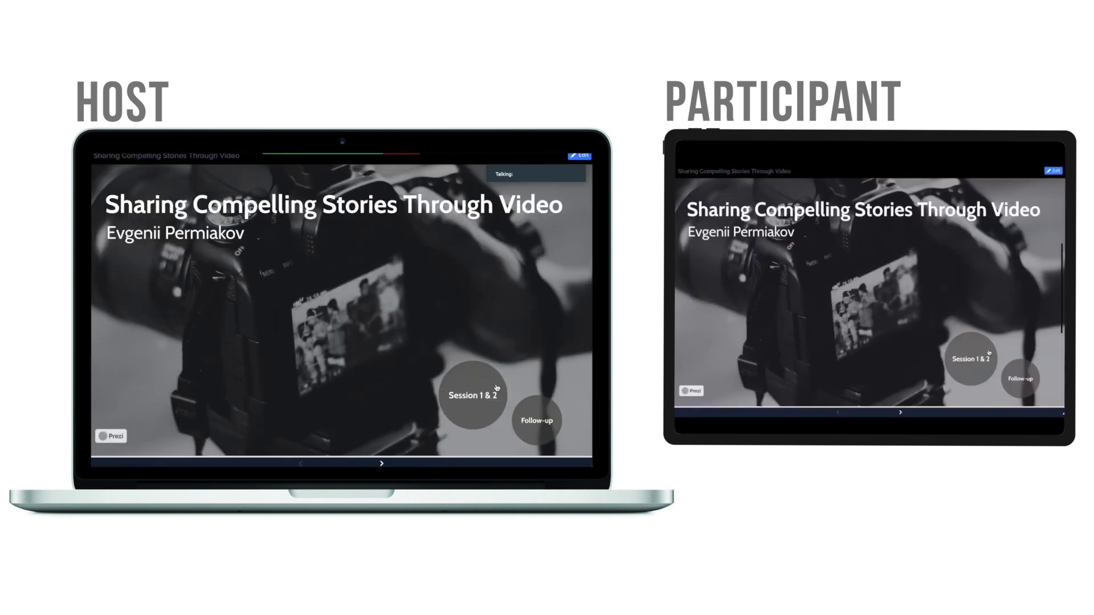
{"action": "left_click", "coordinate": [497, 387]}
{"action": "key", "text": "super+Tab"}
{"action": "key", "text": "super+Tab"}
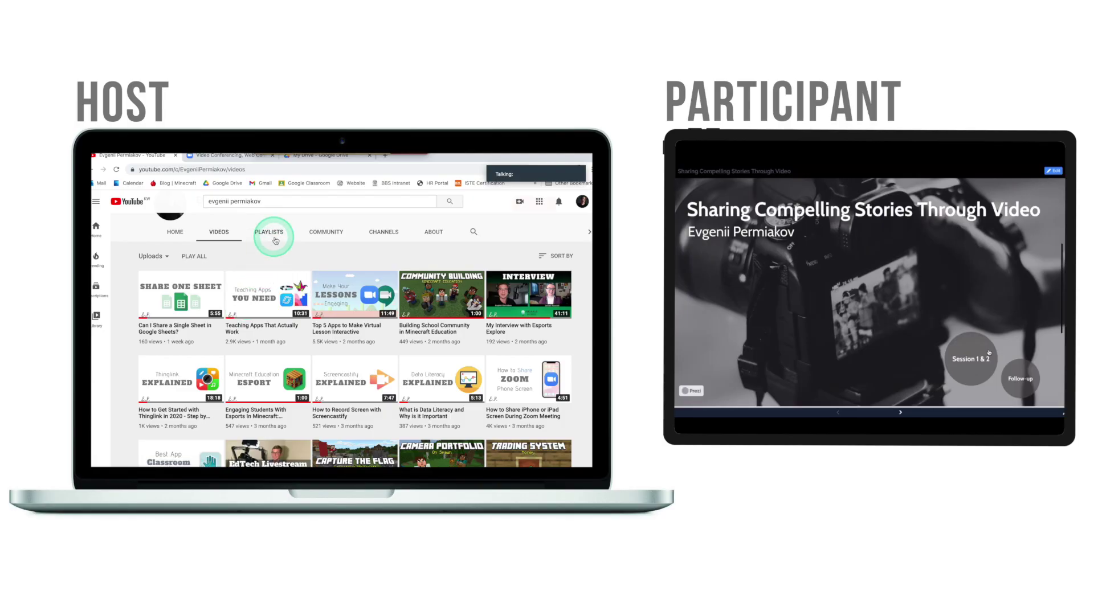
{"action": "mouse_move", "coordinate": [292, 165]}
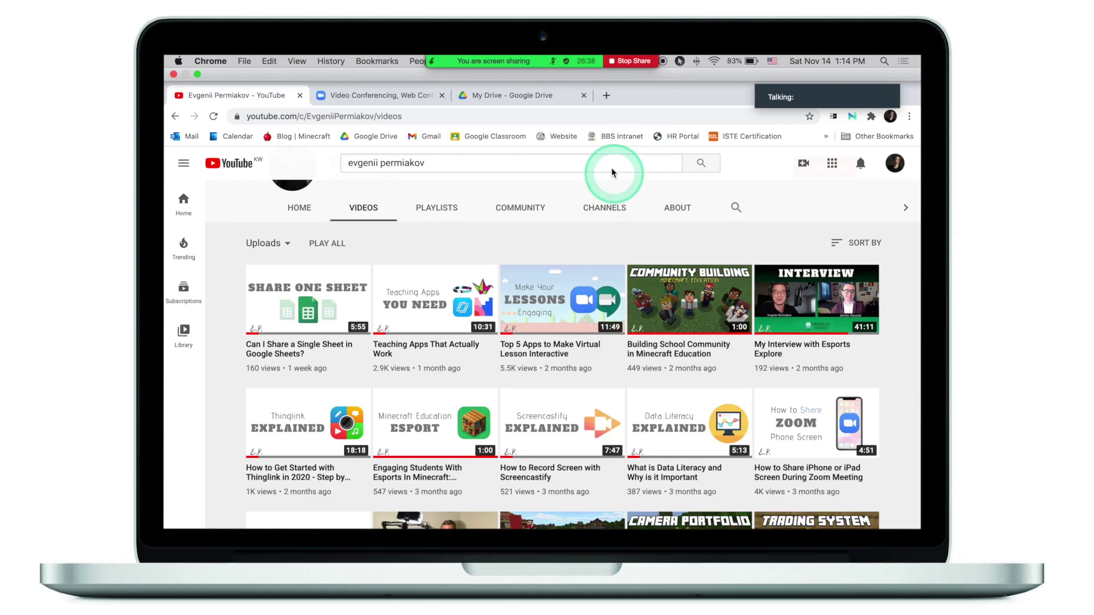
Step: Reveal the meeting controls from the 'You are screen sharing' bar over the Chrome share
{"action": "mouse_move", "coordinate": [571, 60]}
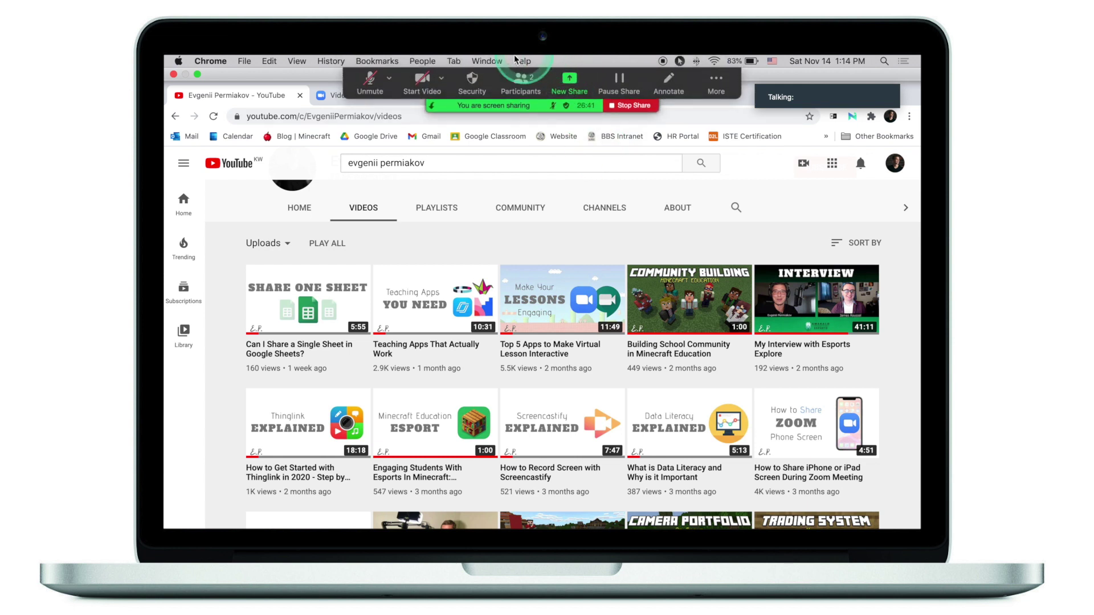
Step: Turn on Share computer sound and Optimize Screen Share for Video Clip from the More menu
{"action": "left_click", "coordinate": [713, 83]}
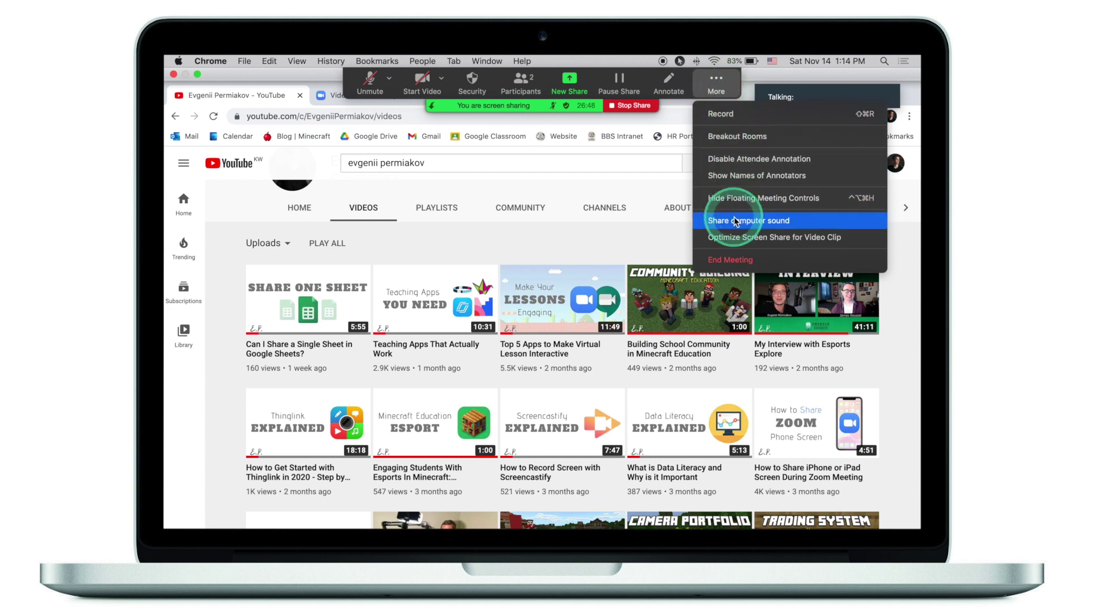
{"action": "left_click", "coordinate": [760, 221]}
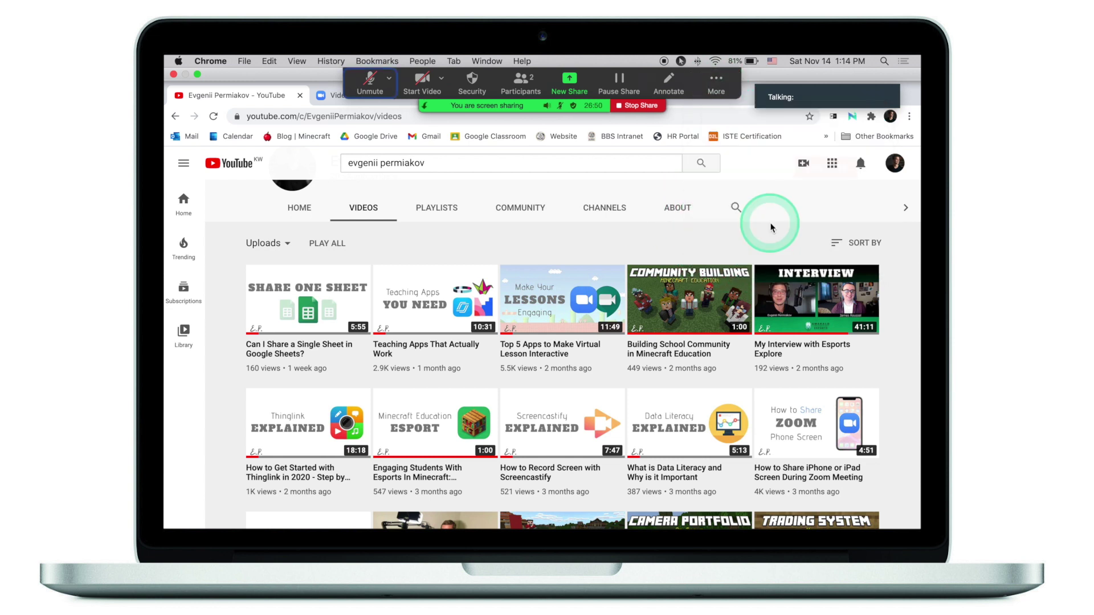
{"action": "left_click", "coordinate": [719, 84]}
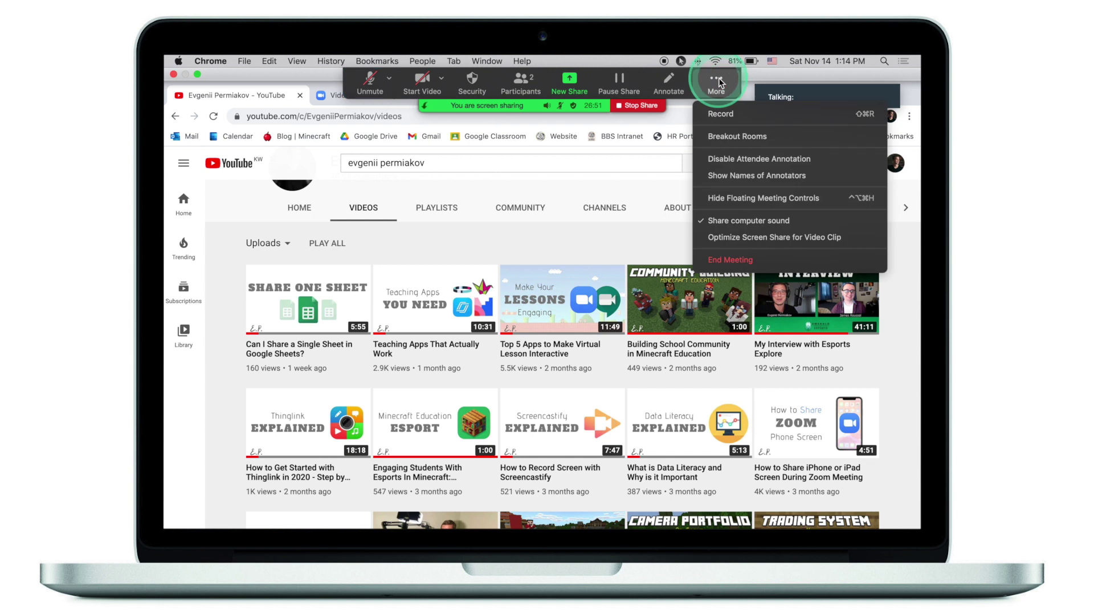
{"action": "left_click", "coordinate": [778, 241]}
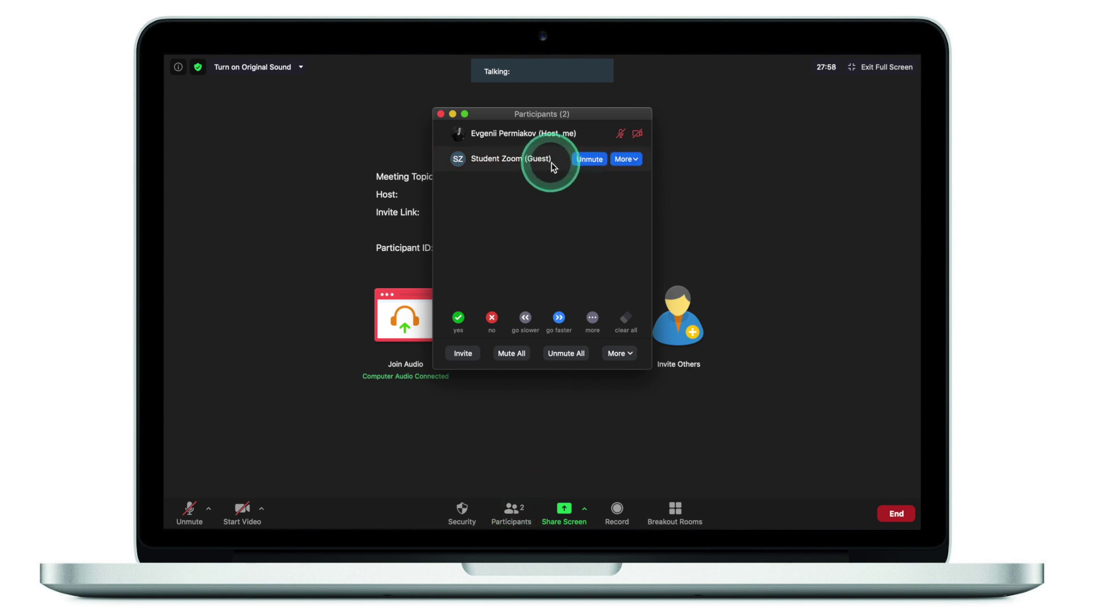
{"action": "left_click", "coordinate": [629, 161]}
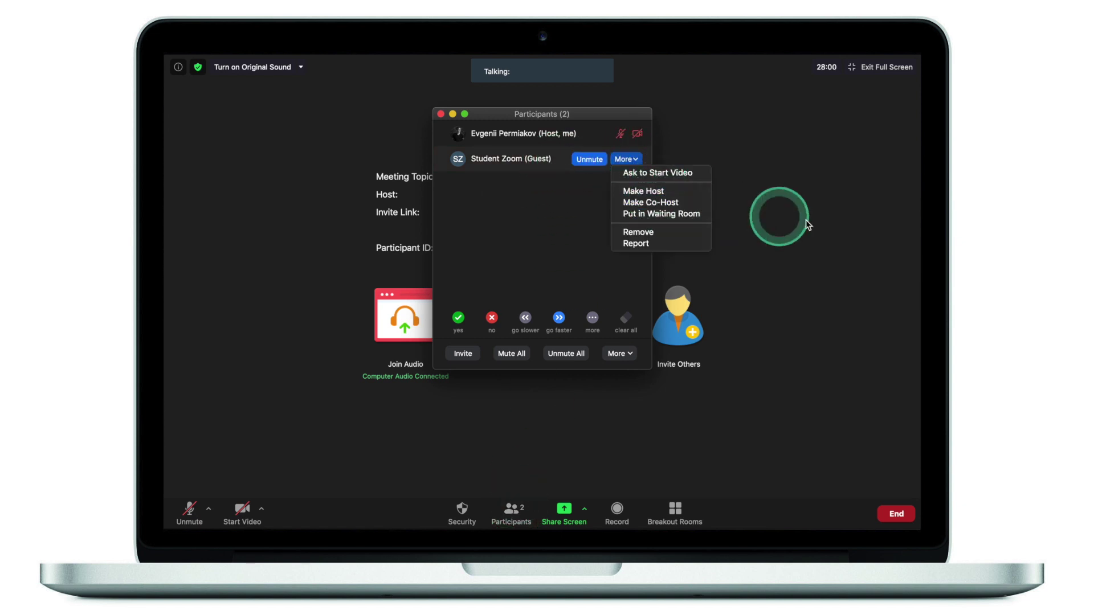
{"action": "left_click", "coordinate": [807, 225]}
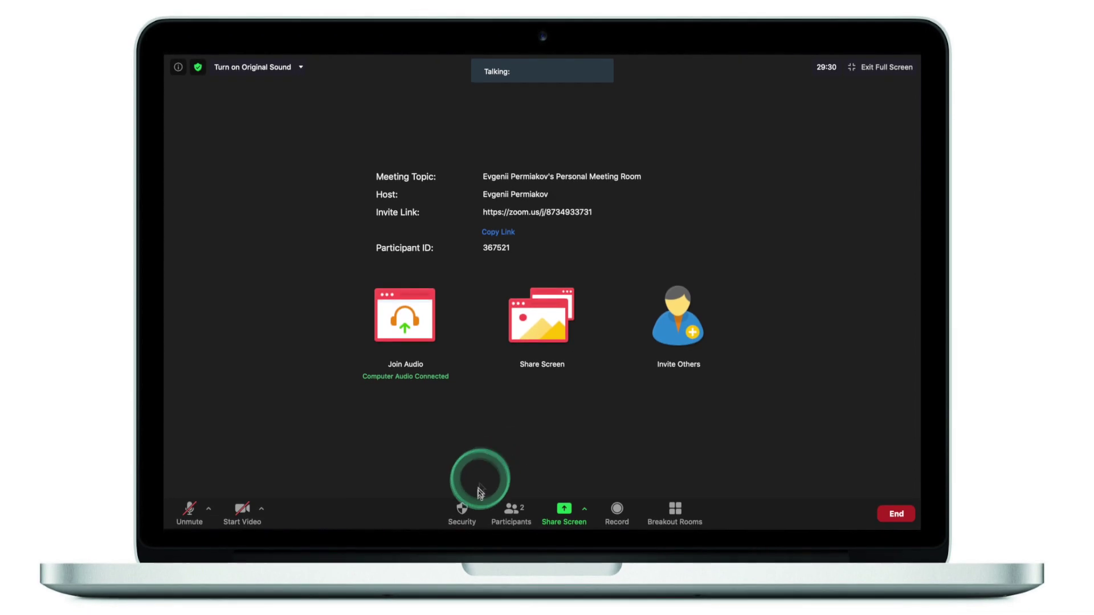
Step: In Security, toggle the participants' screen-sharing permission off and back on
{"action": "left_click", "coordinate": [463, 515]}
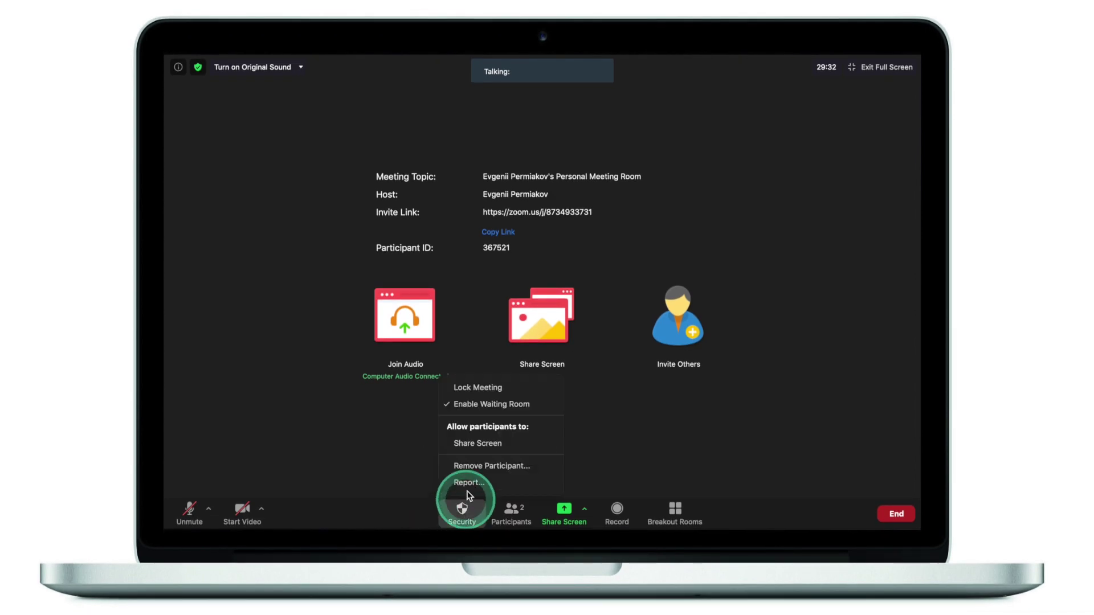
{"action": "left_click", "coordinate": [471, 443]}
{"action": "left_click", "coordinate": [477, 445]}
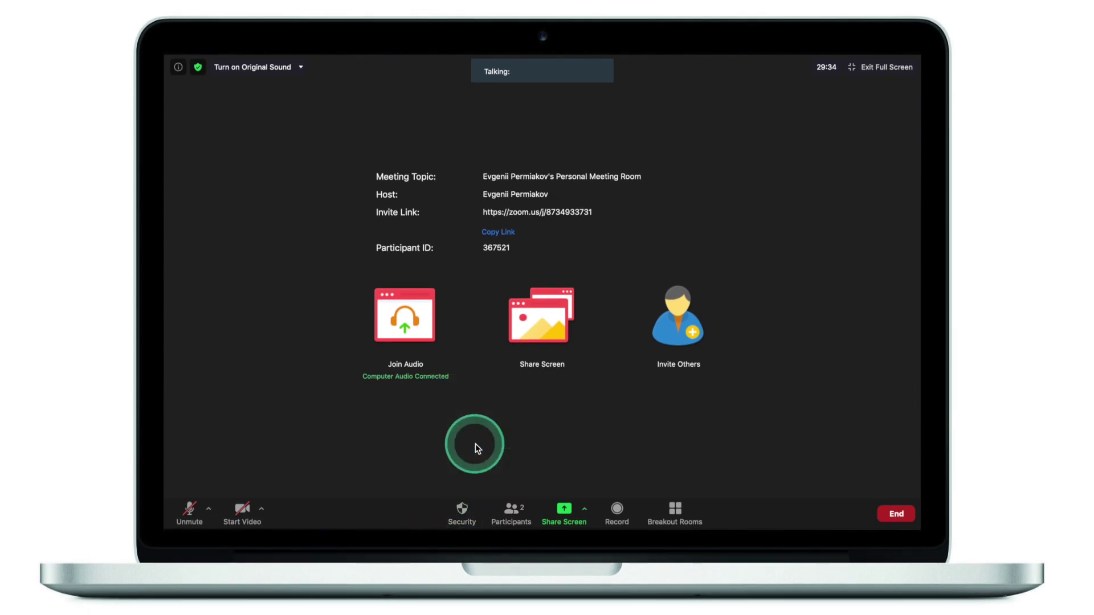
{"action": "left_click", "coordinate": [465, 509]}
{"action": "left_click", "coordinate": [464, 443]}
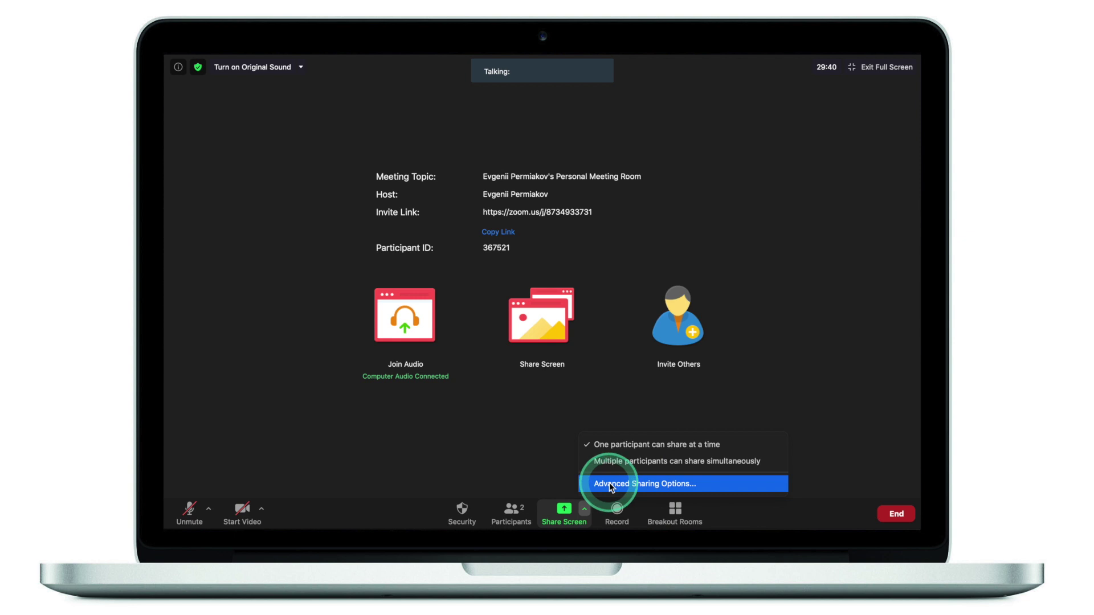
Step: View the advanced screen sharing settings, then review and close the Security options
{"action": "left_click", "coordinate": [605, 484]}
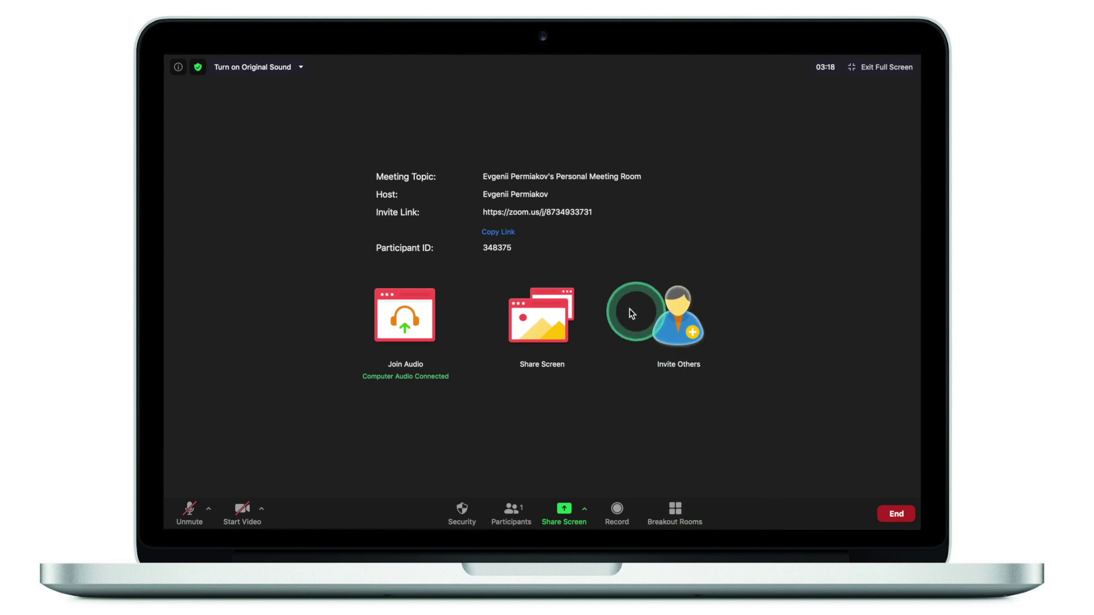
{"action": "left_click", "coordinate": [460, 513]}
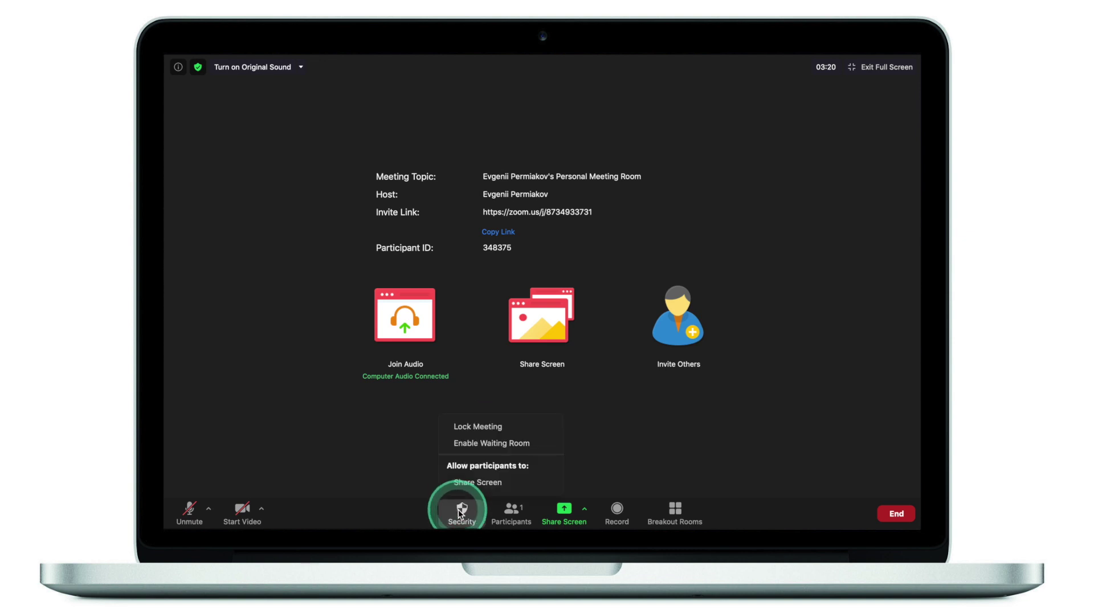
{"action": "left_click", "coordinate": [648, 457]}
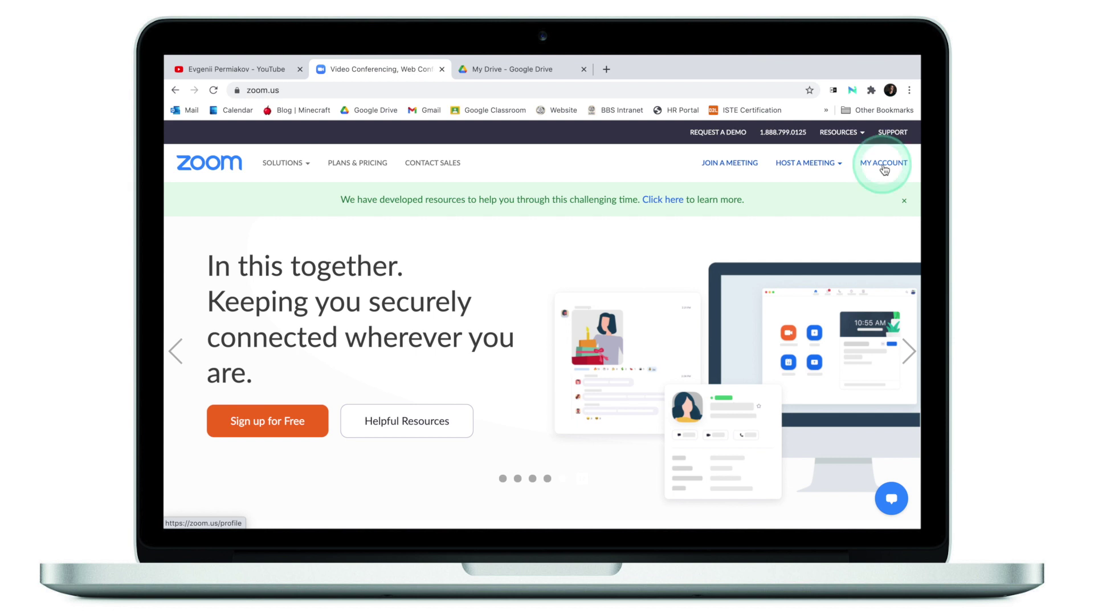
Step: Open the MY ACCOUNT profile page on zoom.us
{"action": "left_click", "coordinate": [884, 167]}
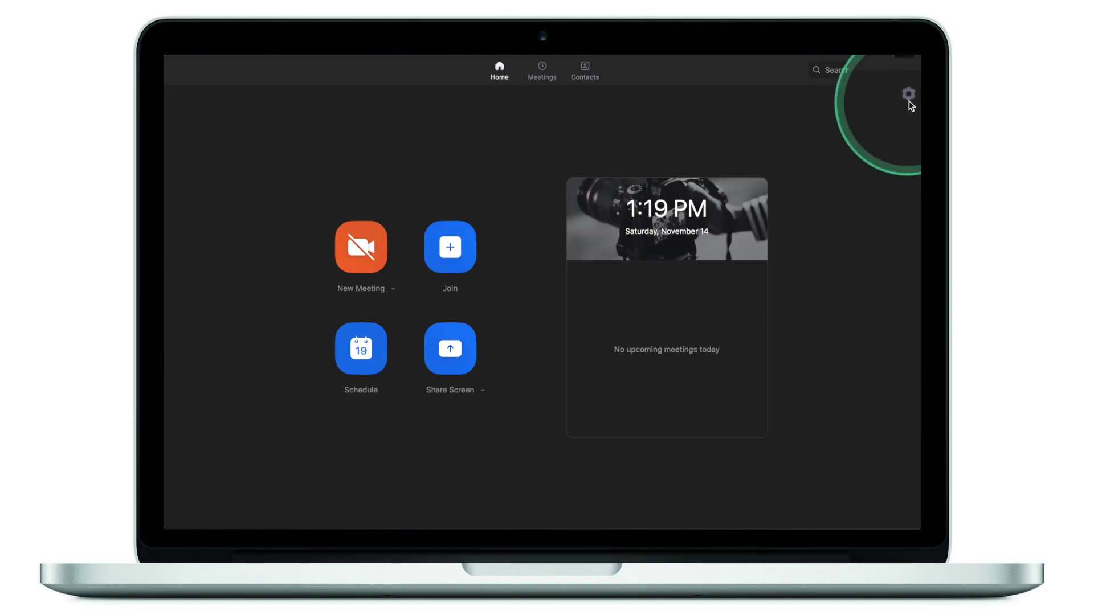
Step: Open Zoom Settings from Home, centre the window, and show the Audio page
{"action": "left_click", "coordinate": [910, 101]}
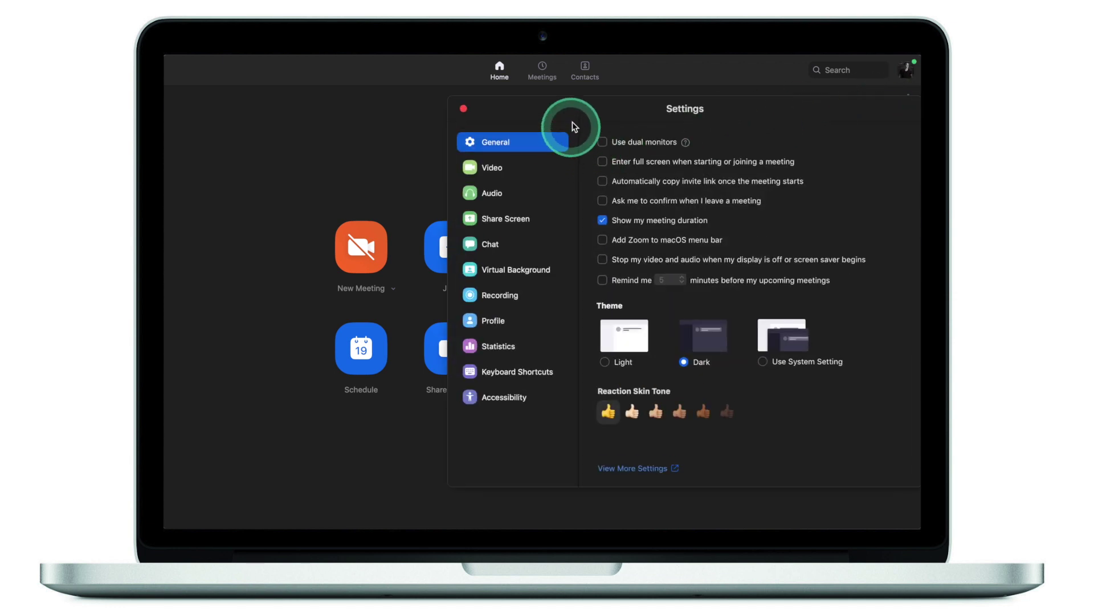
{"action": "left_click_drag", "start_coordinate": [572, 122], "coordinate": [452, 117]}
{"action": "left_click", "coordinate": [376, 190]}
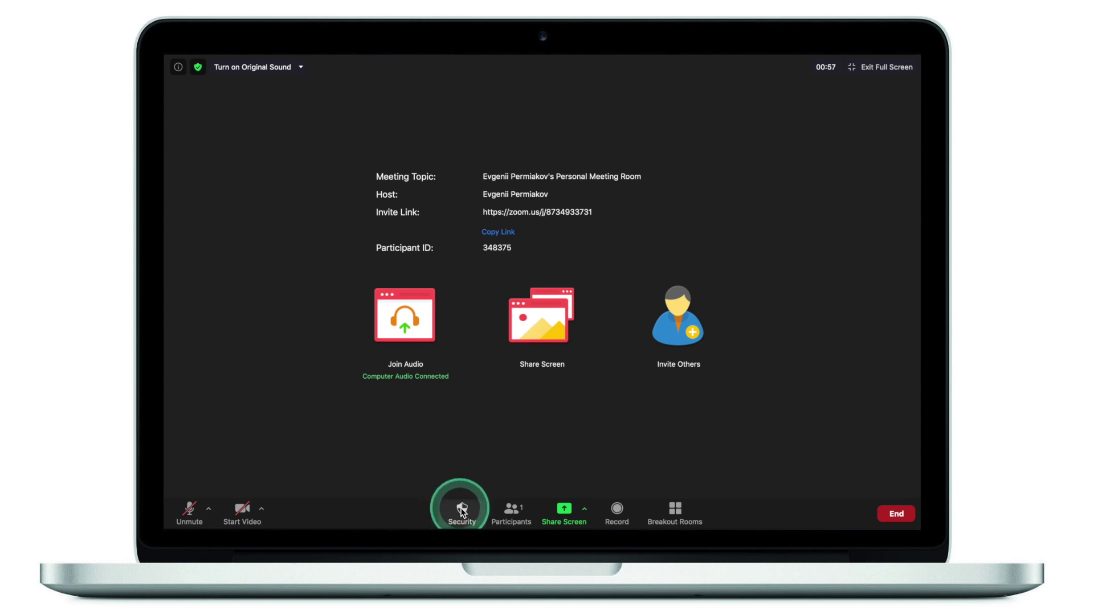
Step: Uncheck Enable Waiting Room under Security, then reopen Security to confirm it's off
{"action": "left_click", "coordinate": [461, 511]}
{"action": "left_click", "coordinate": [473, 448]}
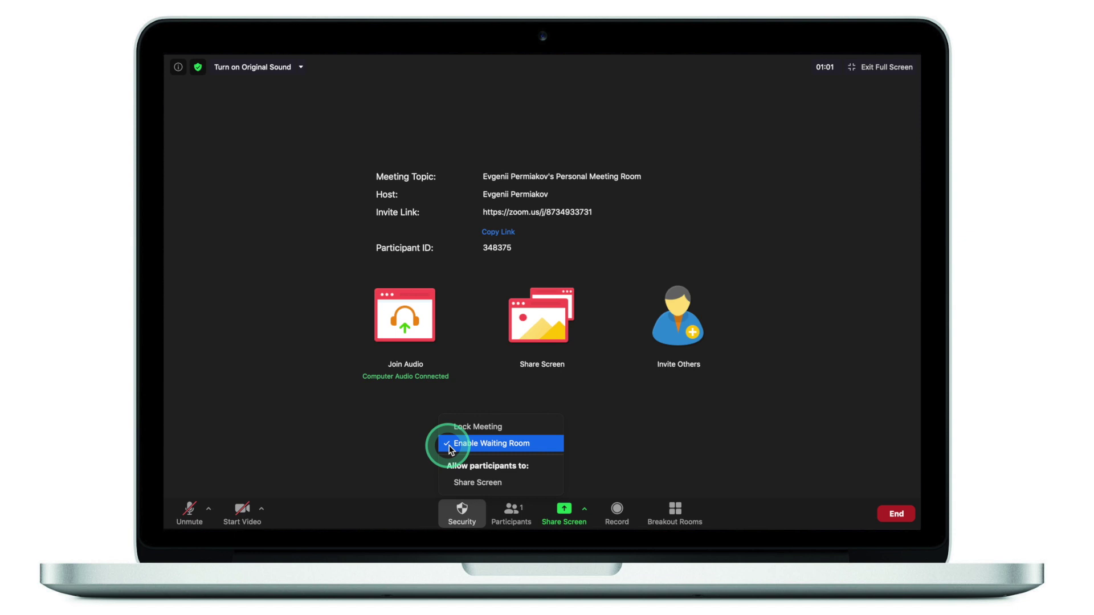
{"action": "left_click", "coordinate": [461, 520]}
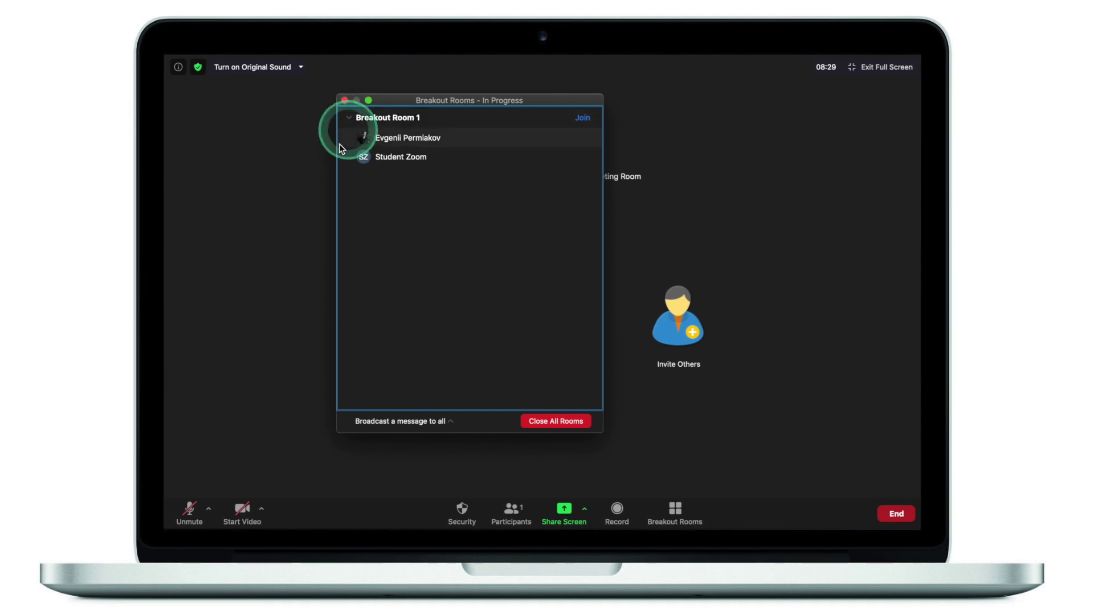
Step: Type 'The question that you need to discuss with your group is ...' and broadcast it to all rooms
{"action": "left_click", "coordinate": [327, 337]}
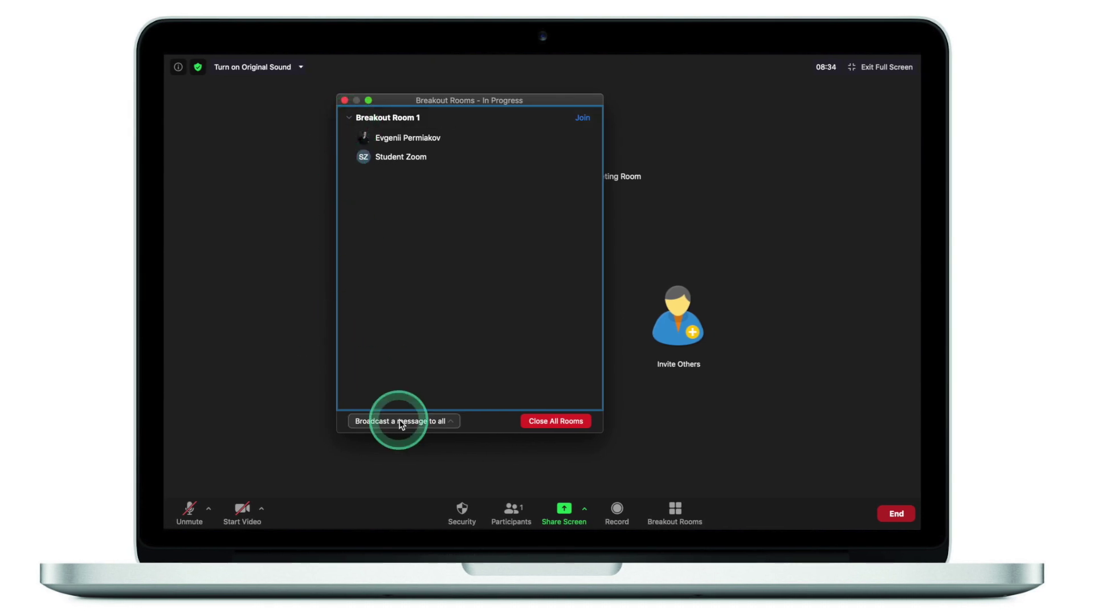
{"action": "left_click", "coordinate": [427, 423]}
{"action": "left_click", "coordinate": [378, 325]}
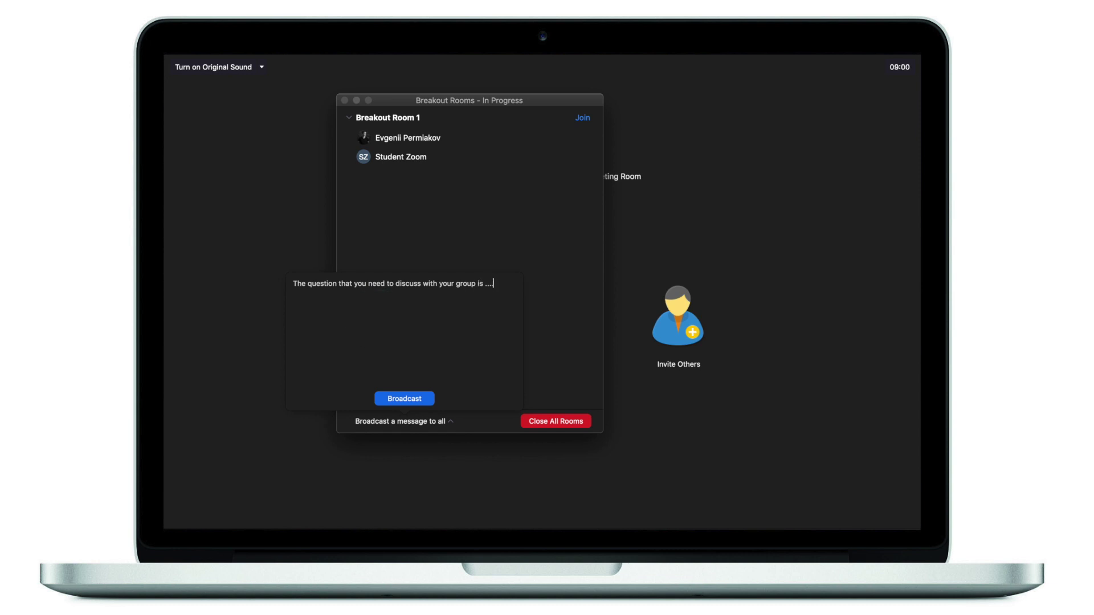
{"action": "left_click", "coordinate": [405, 397]}
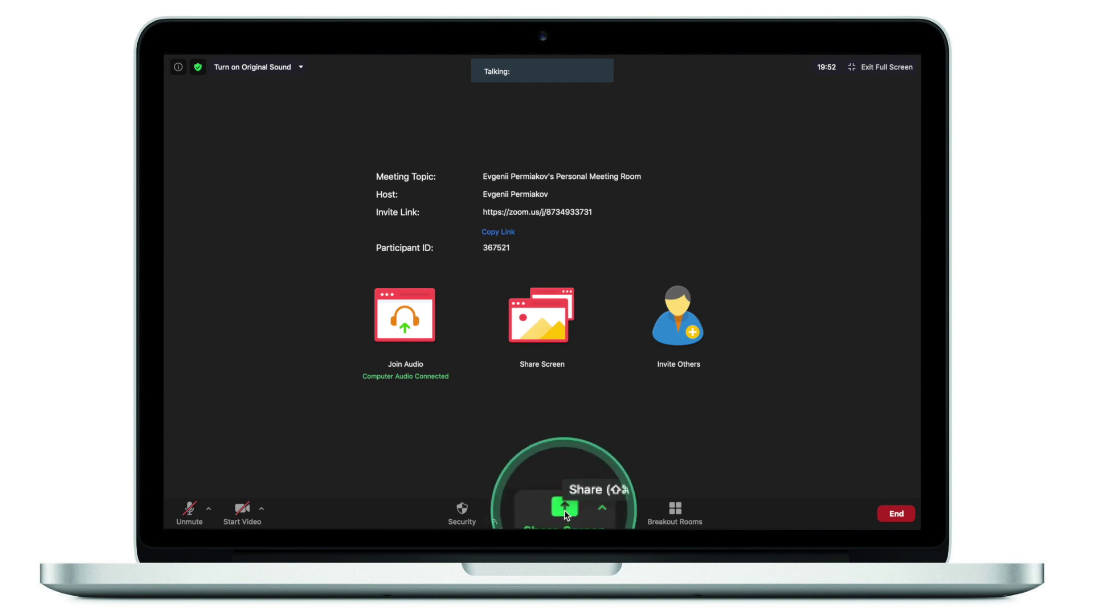
Step: Open the share picker and switch the selection between the Google Chrome and System Preferences windows
{"action": "left_click", "coordinate": [564, 510]}
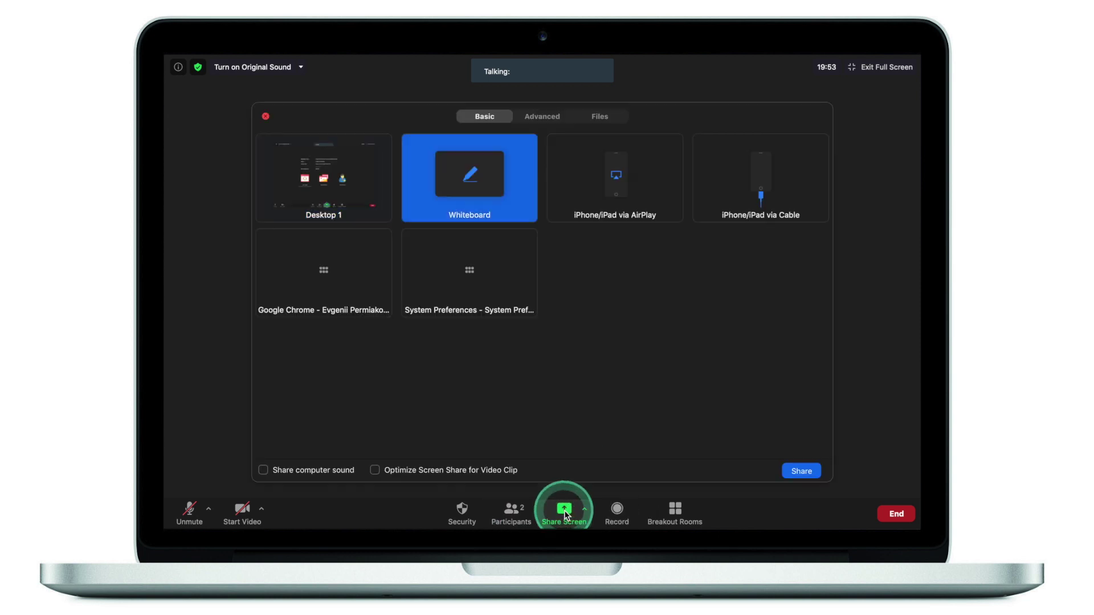
{"action": "left_click", "coordinate": [332, 295]}
{"action": "left_click", "coordinate": [458, 282]}
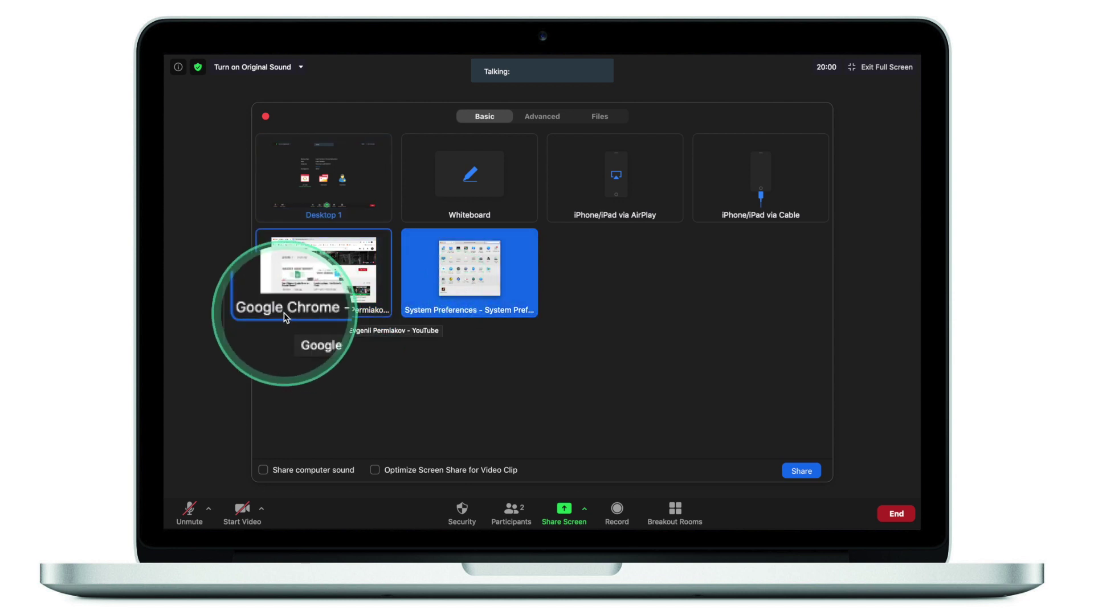
{"action": "left_click", "coordinate": [297, 305]}
{"action": "left_click", "coordinate": [458, 311]}
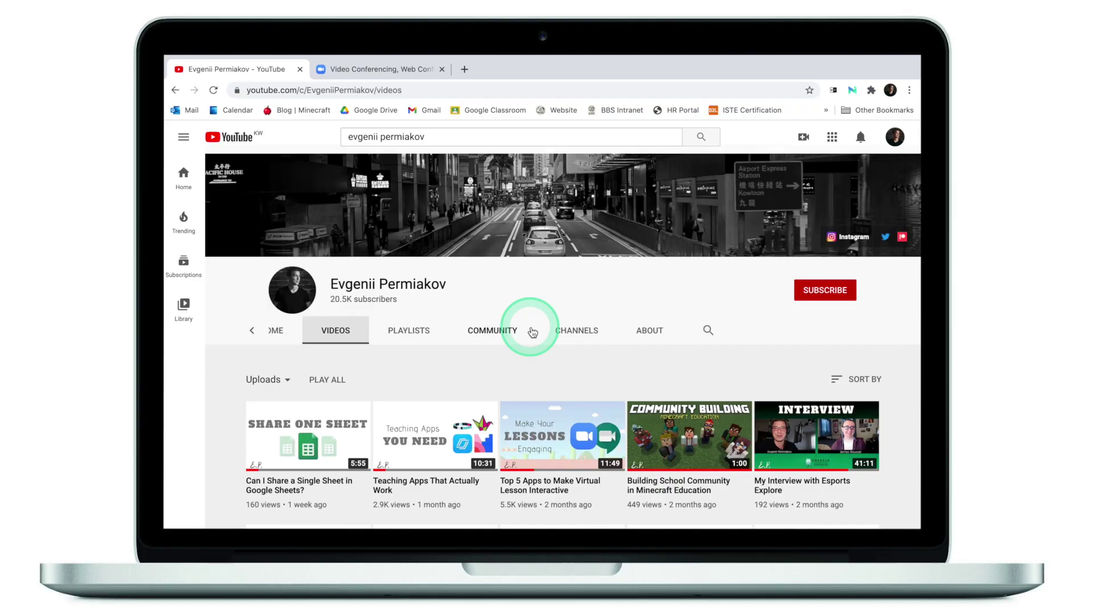
Step: Start the 'Teaching Apps That Actually Work' video in Chrome and select Chrome's window to share
{"action": "scroll", "coordinate": [524, 325], "scroll_direction": "down", "scroll_amount": 4}
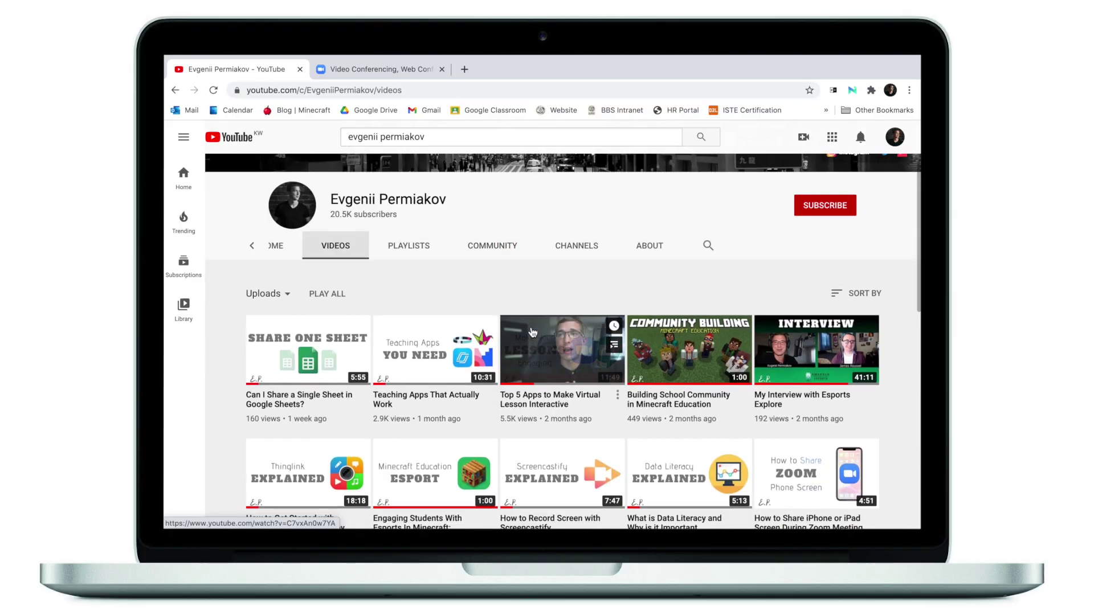
{"action": "left_click", "coordinate": [422, 367]}
{"action": "left_click", "coordinate": [196, 426]}
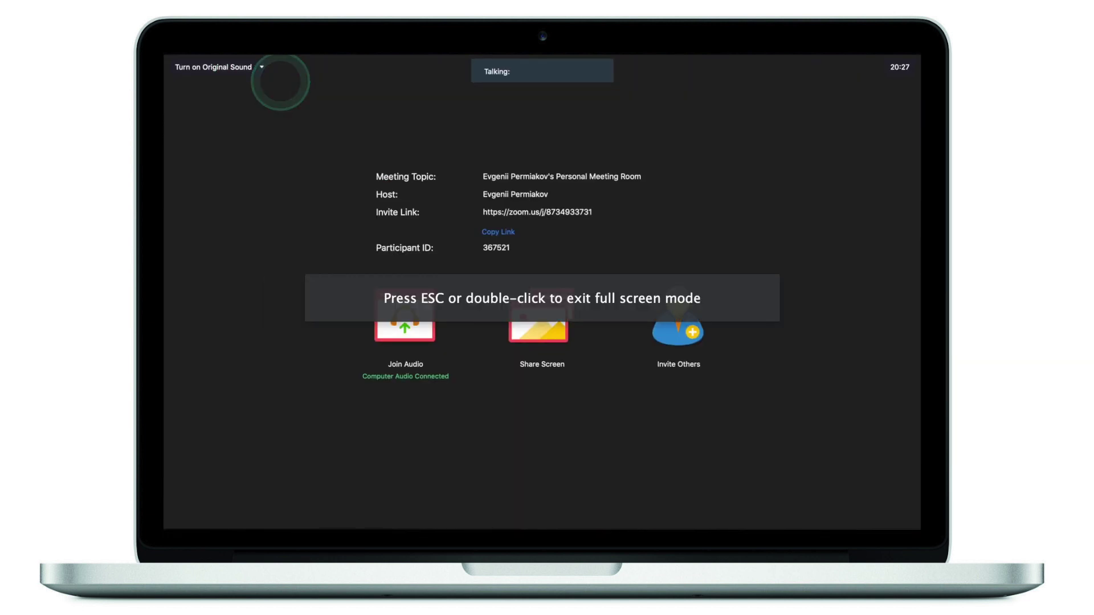
{"action": "left_click", "coordinate": [562, 507]}
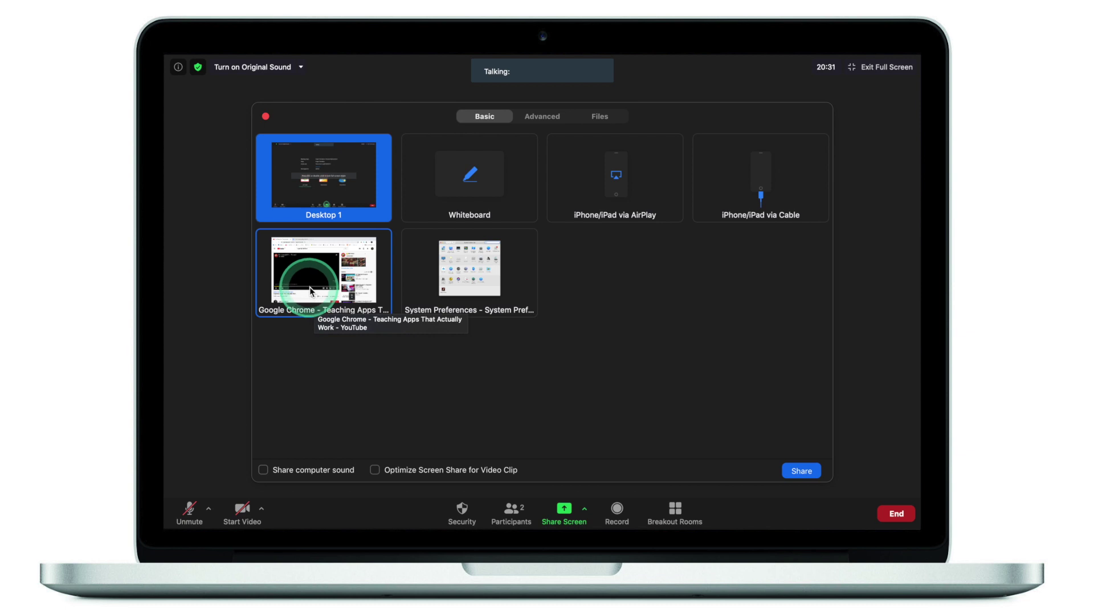
{"action": "left_click", "coordinate": [309, 286]}
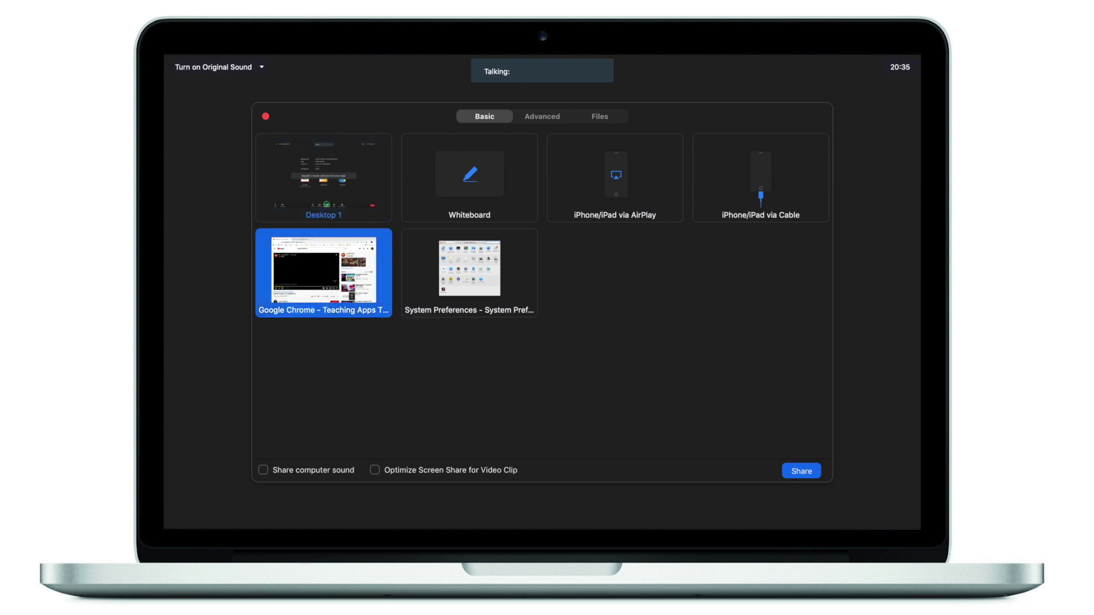